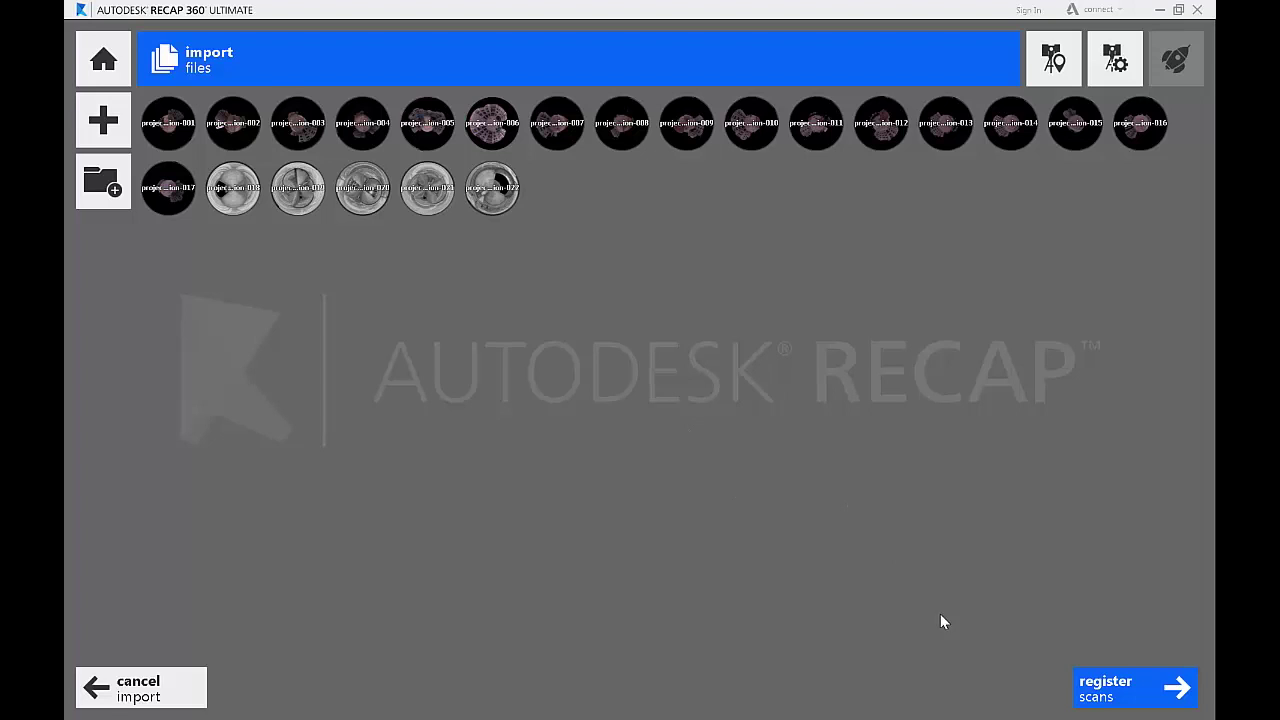
Step: Start manual registration of the imported scans and look around the panoramas of scans 014 and 022
mouse_move(1133, 700)
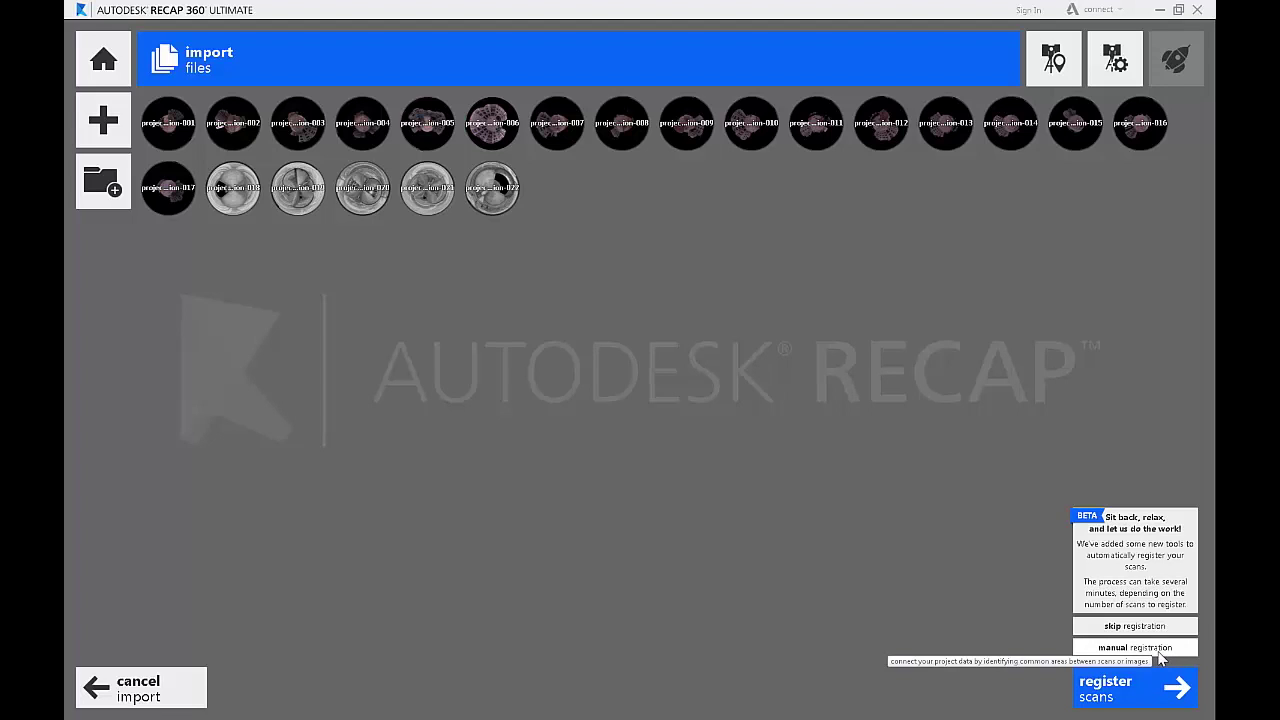
click(1159, 652)
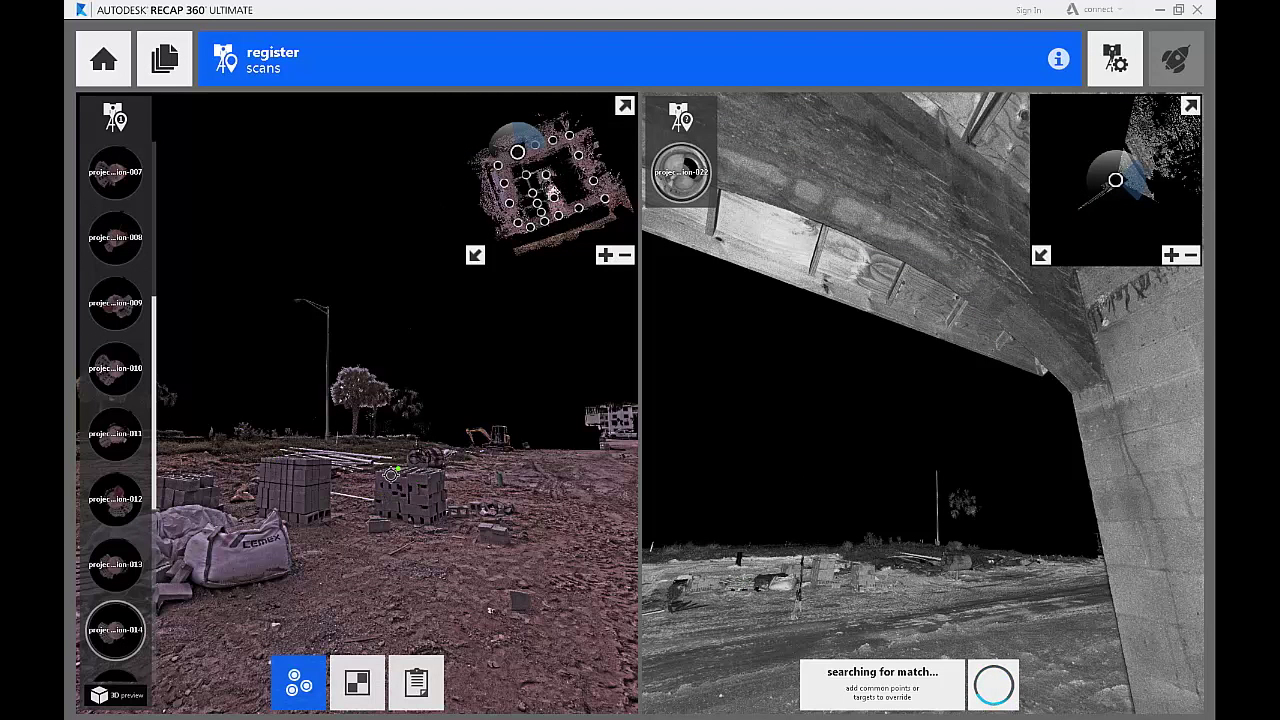
mouse_move(294, 458)
mouse_down()
mouse_move(442, 411)
mouse_move(277, 448)
mouse_up()
drag(522, 438, 397, 436)
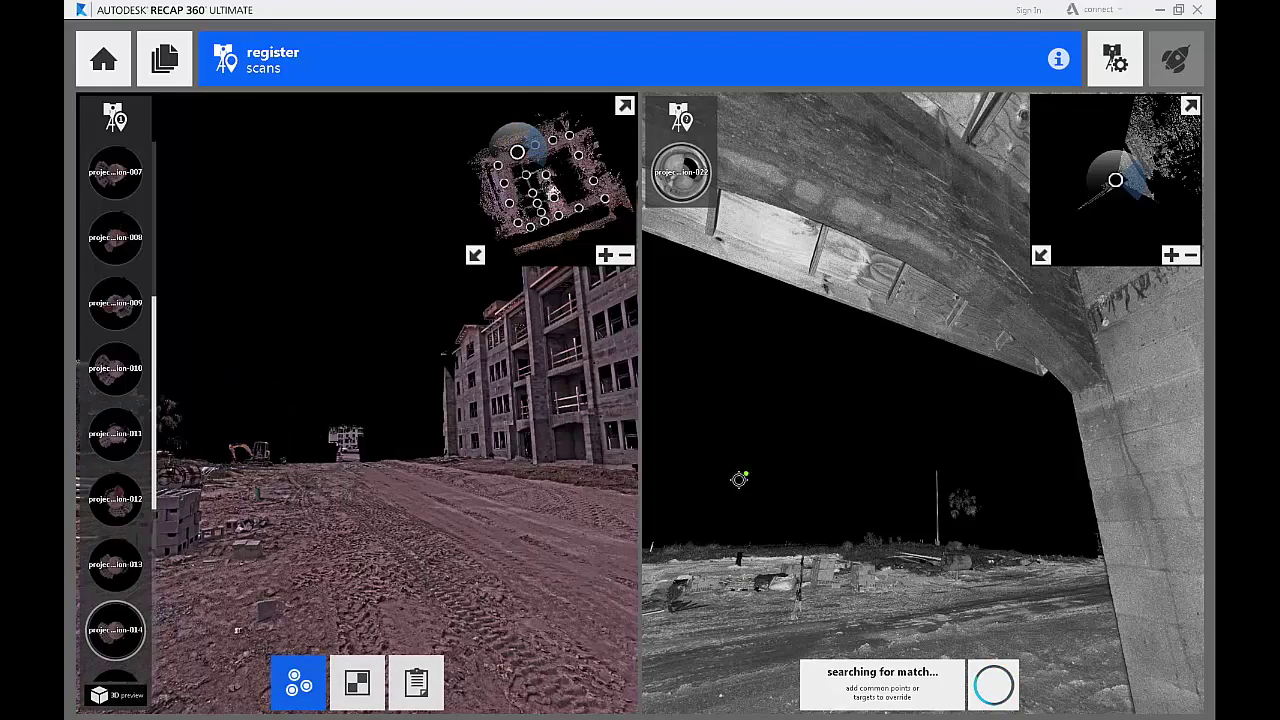
double_click(1054, 507)
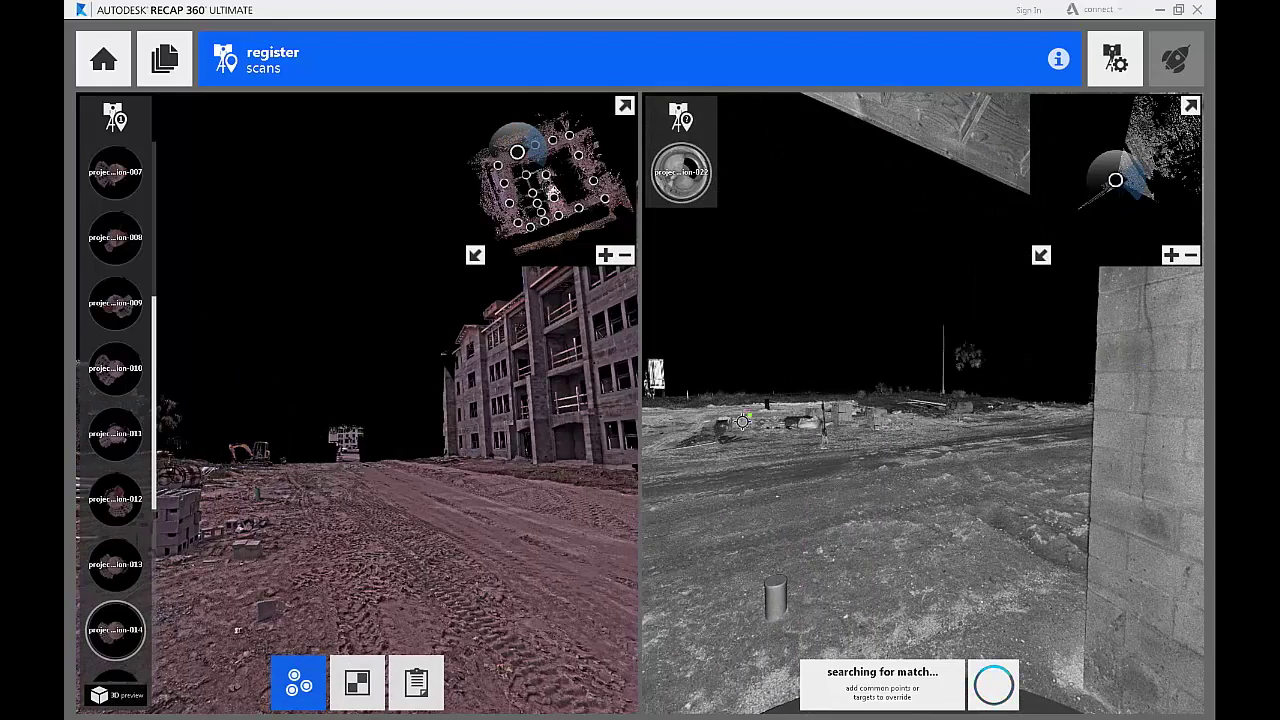
drag(1041, 432, 837, 454)
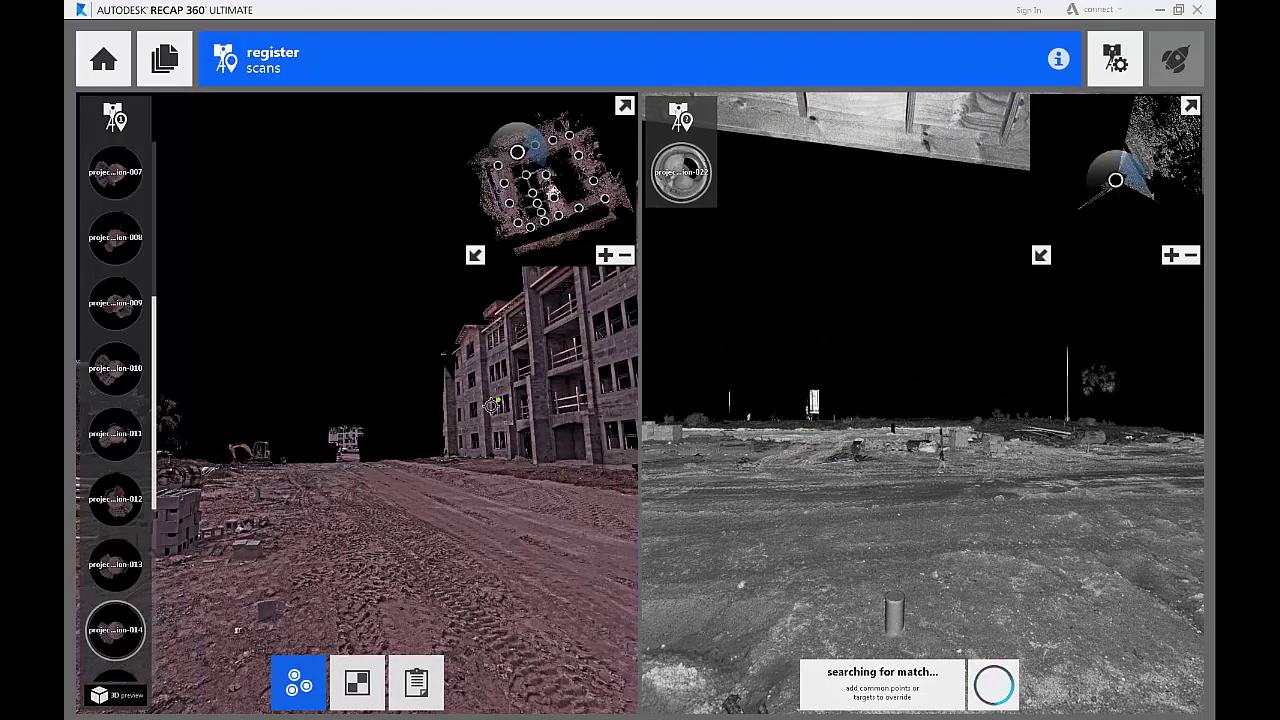
drag(436, 435, 215, 410)
drag(371, 422, 394, 450)
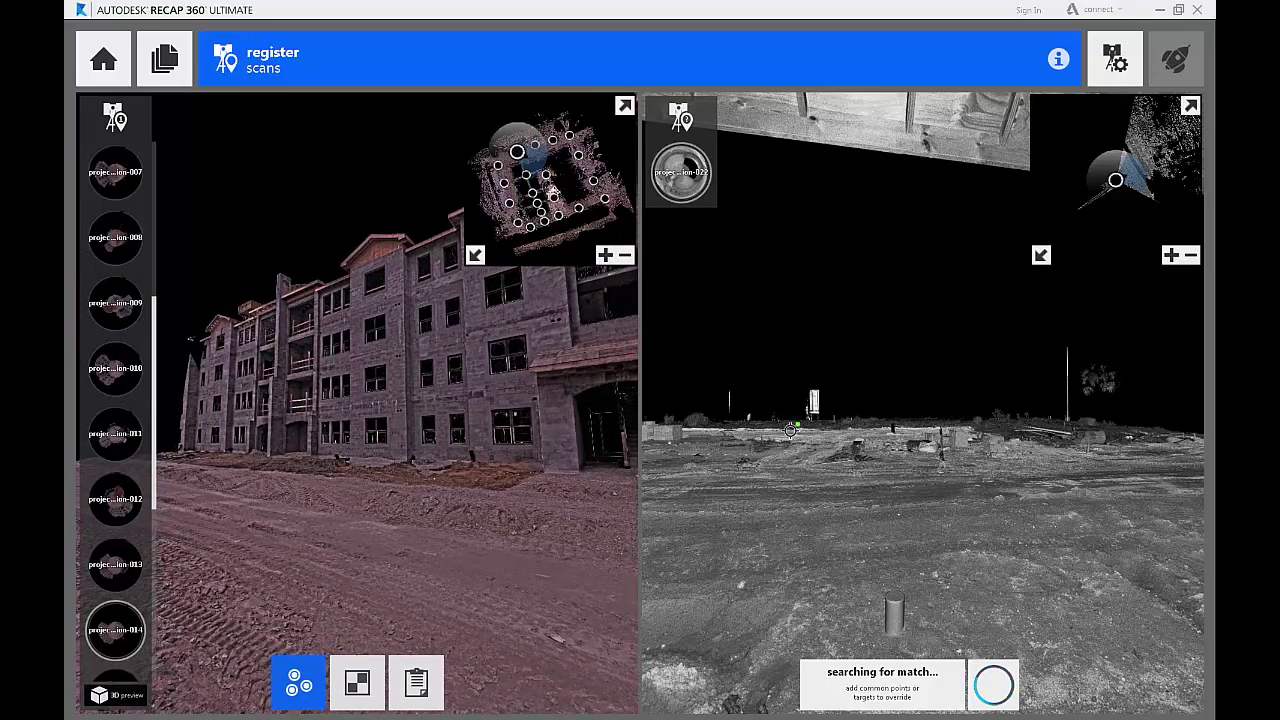
drag(790, 429, 740, 436)
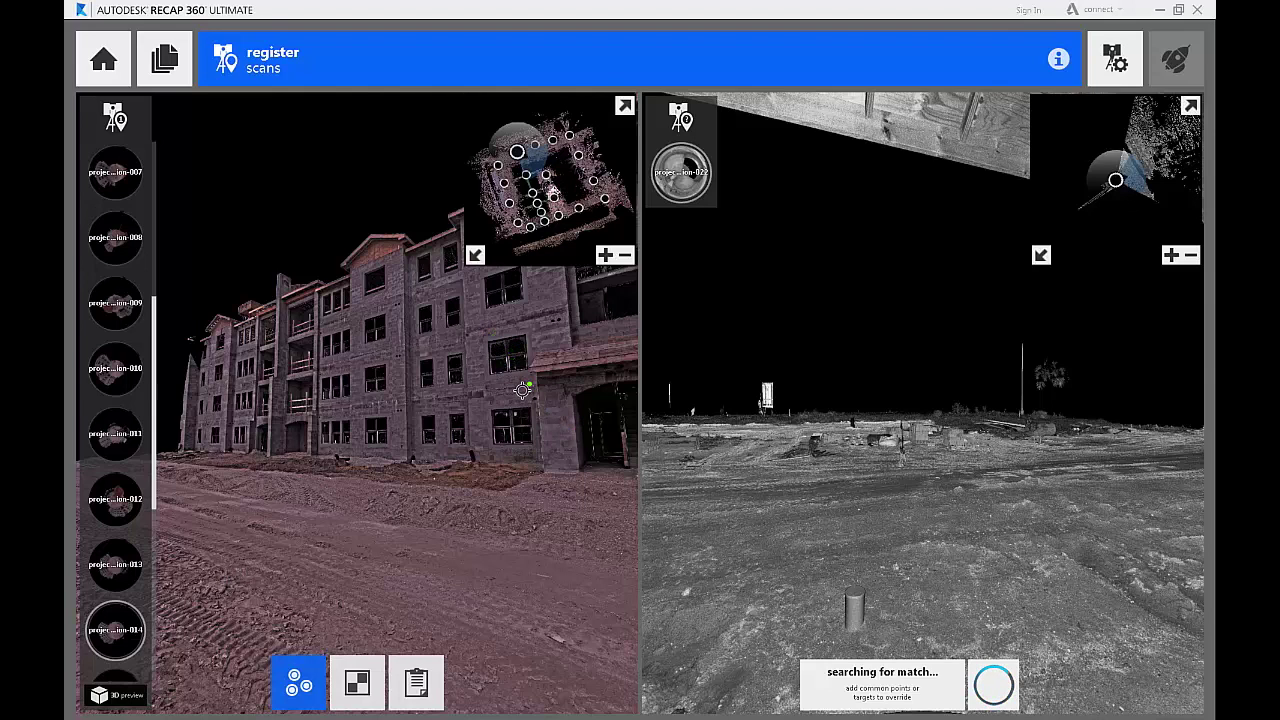
Step: Switch both scans to the overhead map view and match the two outer corners of the stairwell passage as common point pairs
click(474, 254)
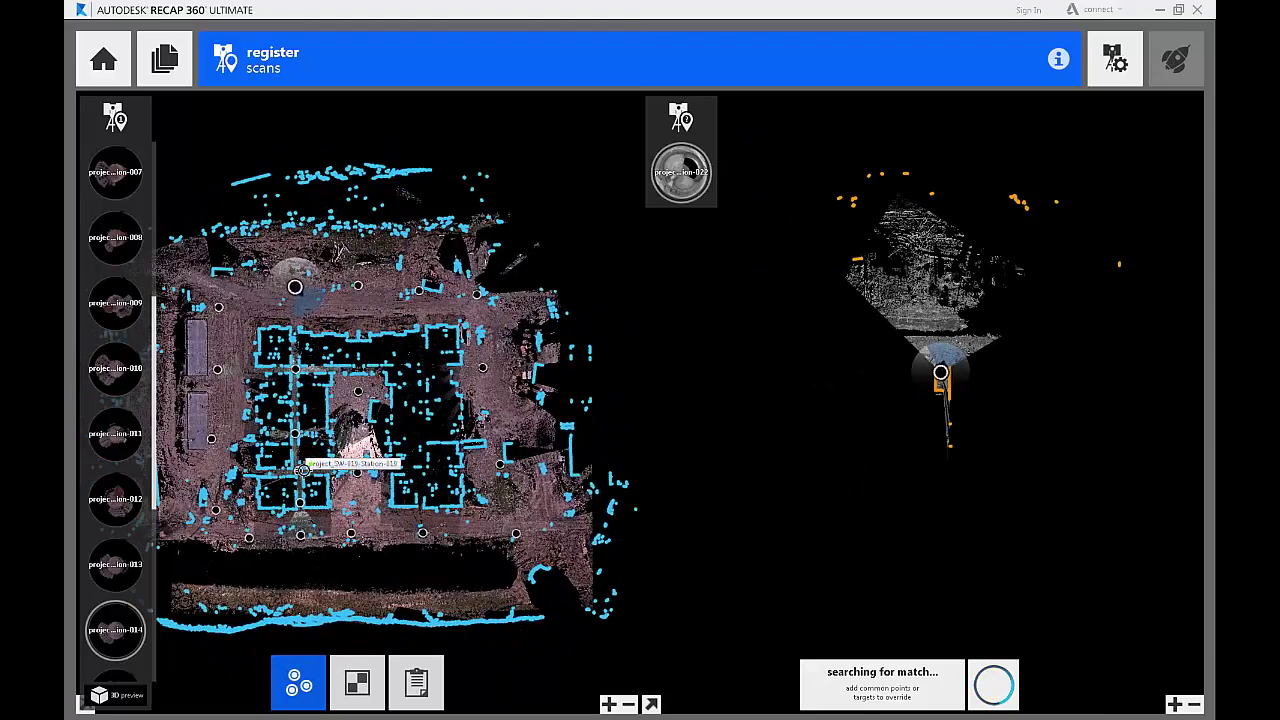
scroll(305, 322, up, 1)
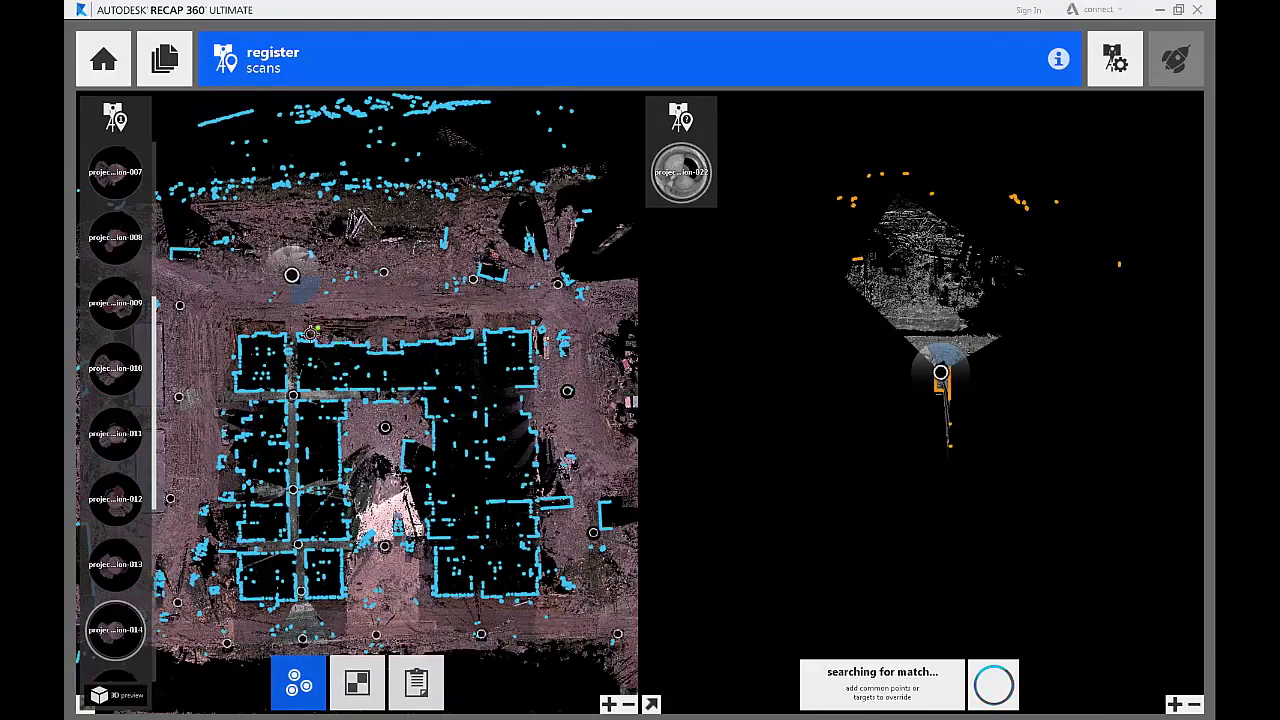
scroll(943, 376, up, 1)
scroll(943, 376, up, 3)
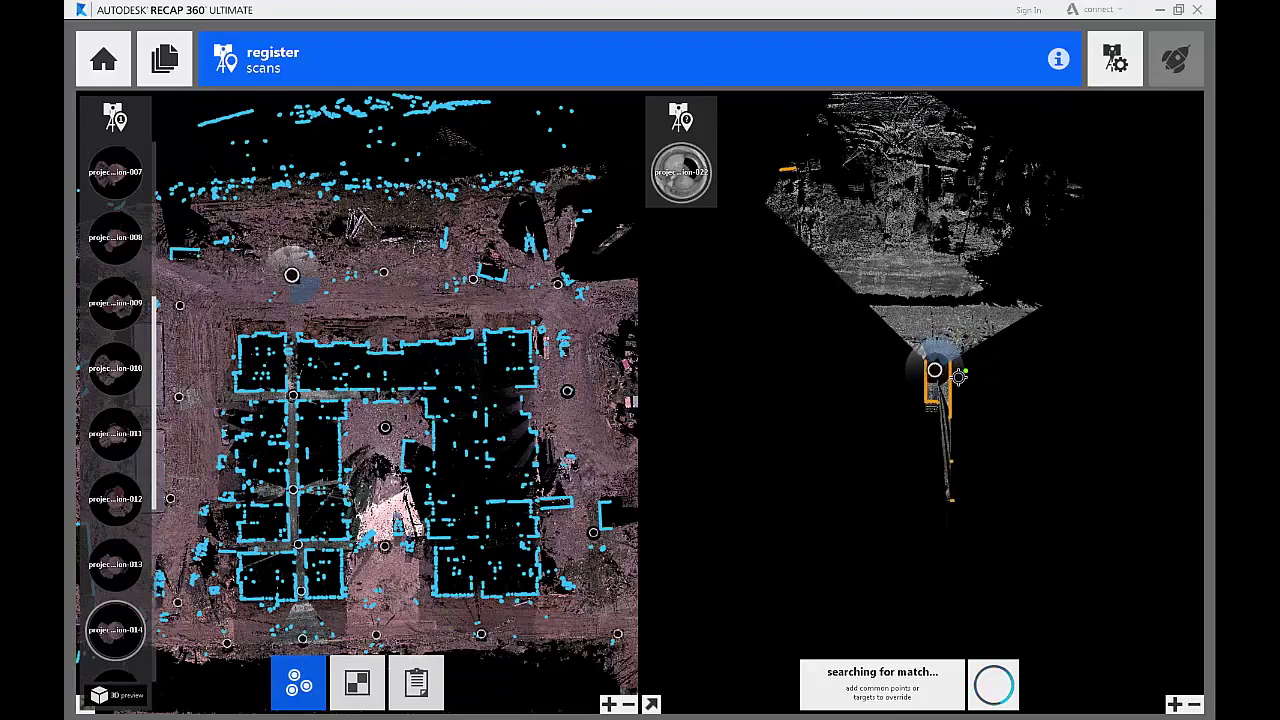
scroll(943, 376, up, 1)
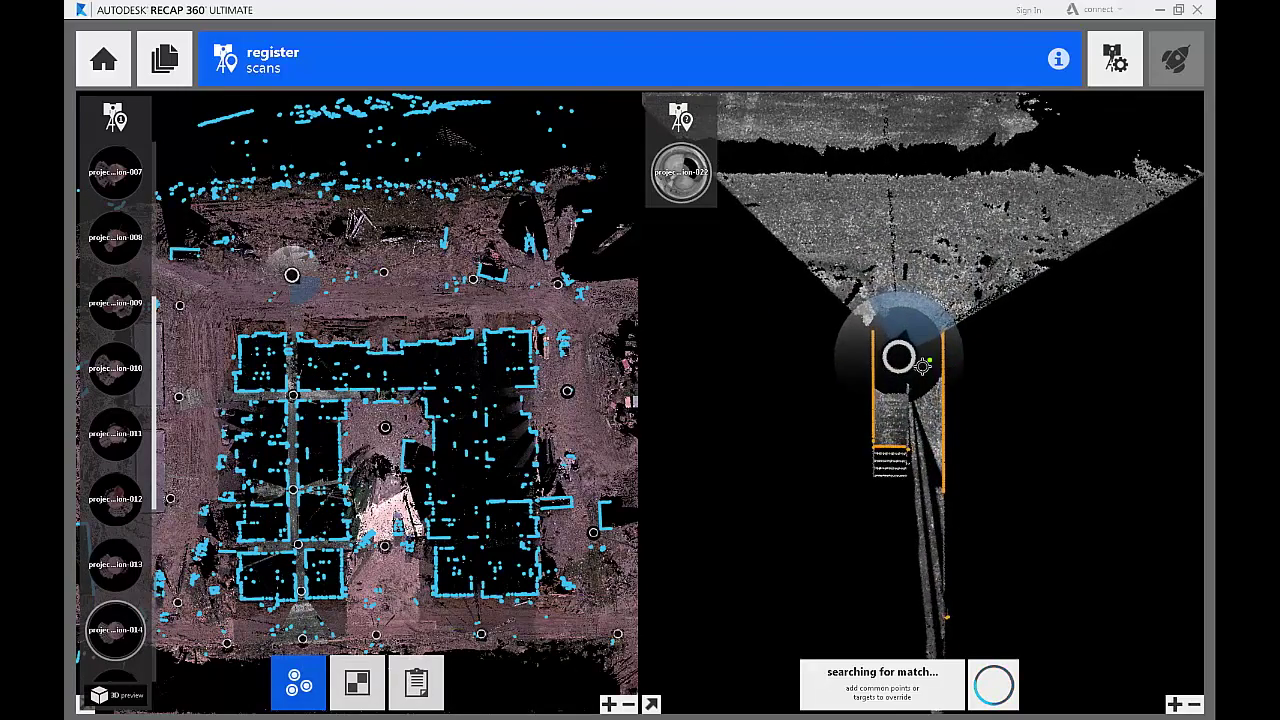
scroll(275, 350, up, 2)
scroll(284, 327, up, 4)
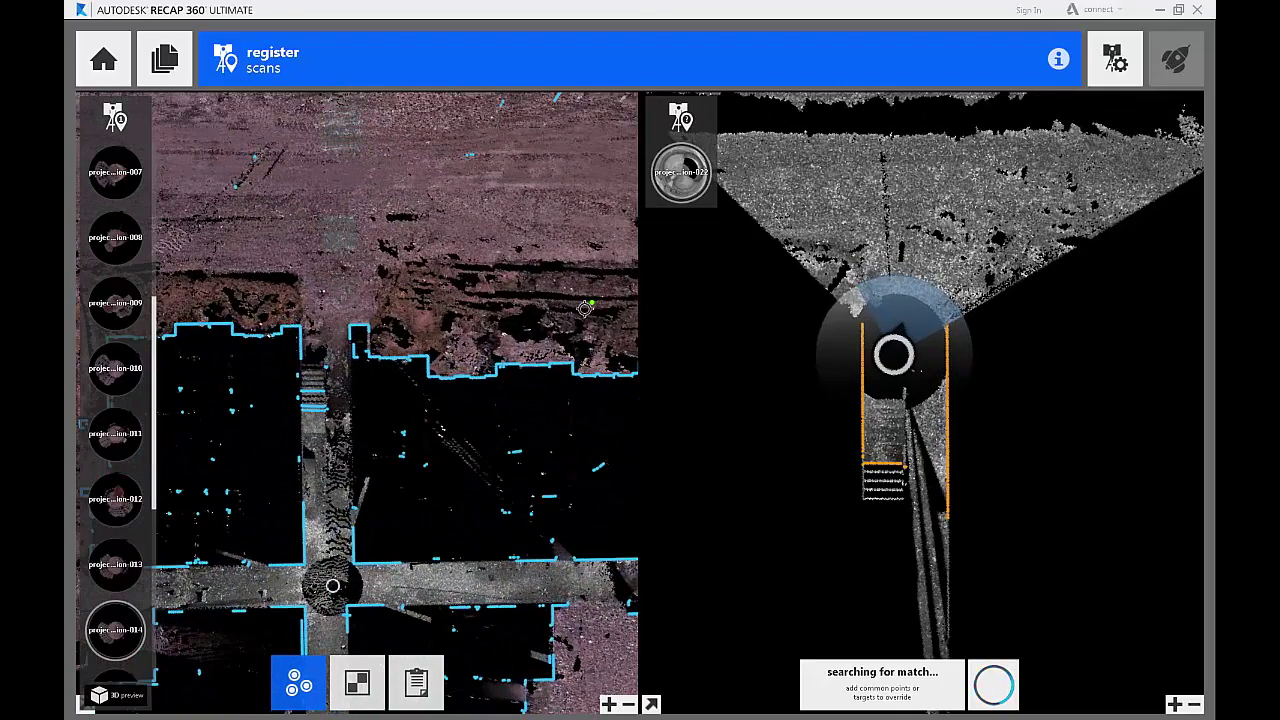
click(301, 327)
click(863, 322)
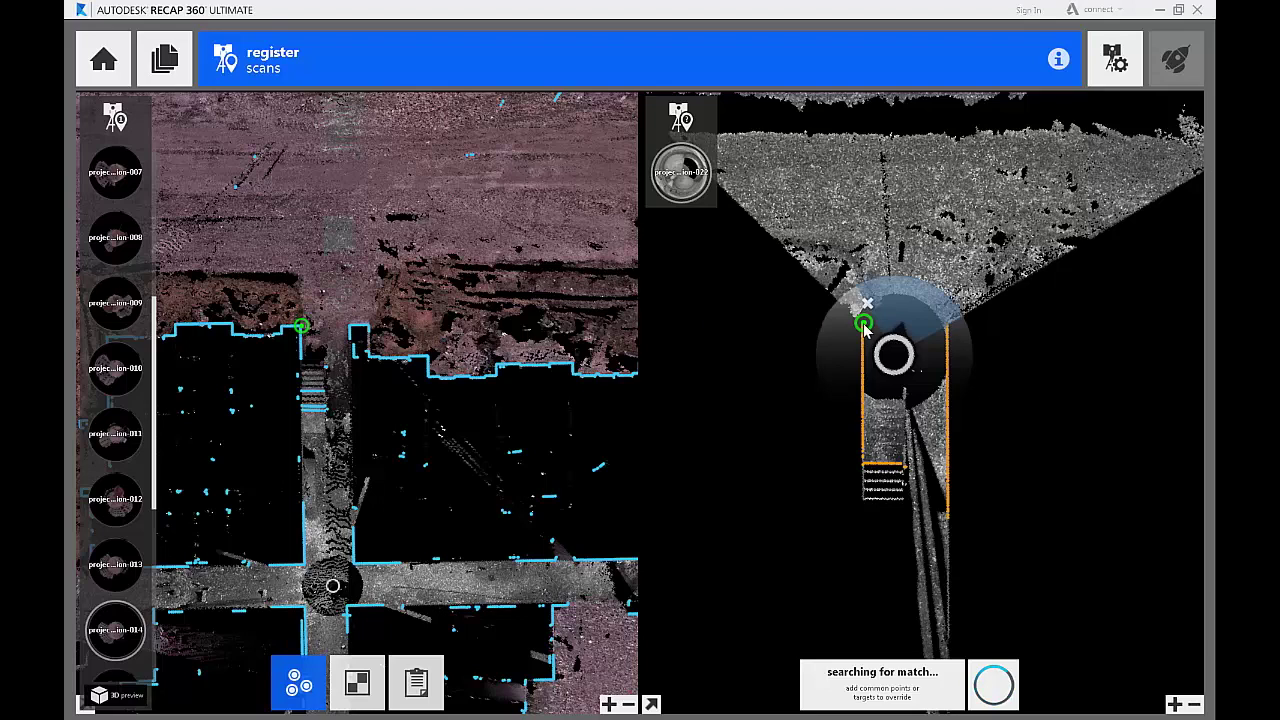
click(351, 326)
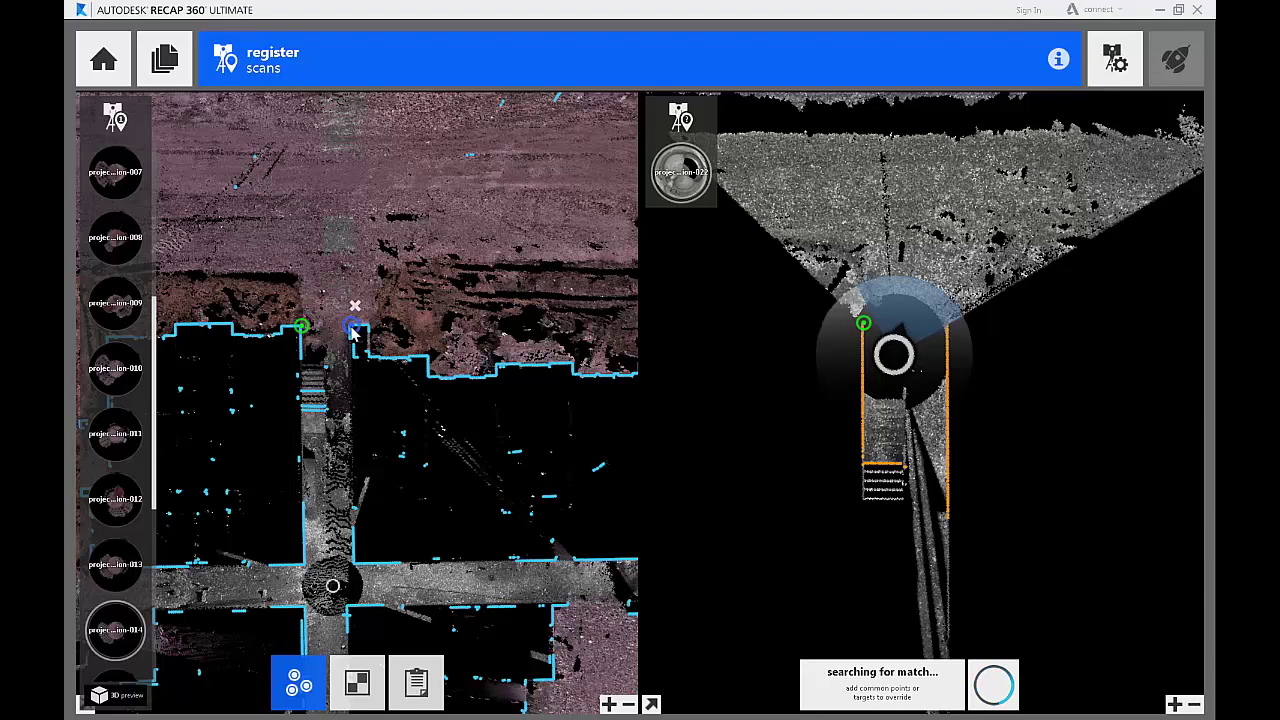
click(947, 325)
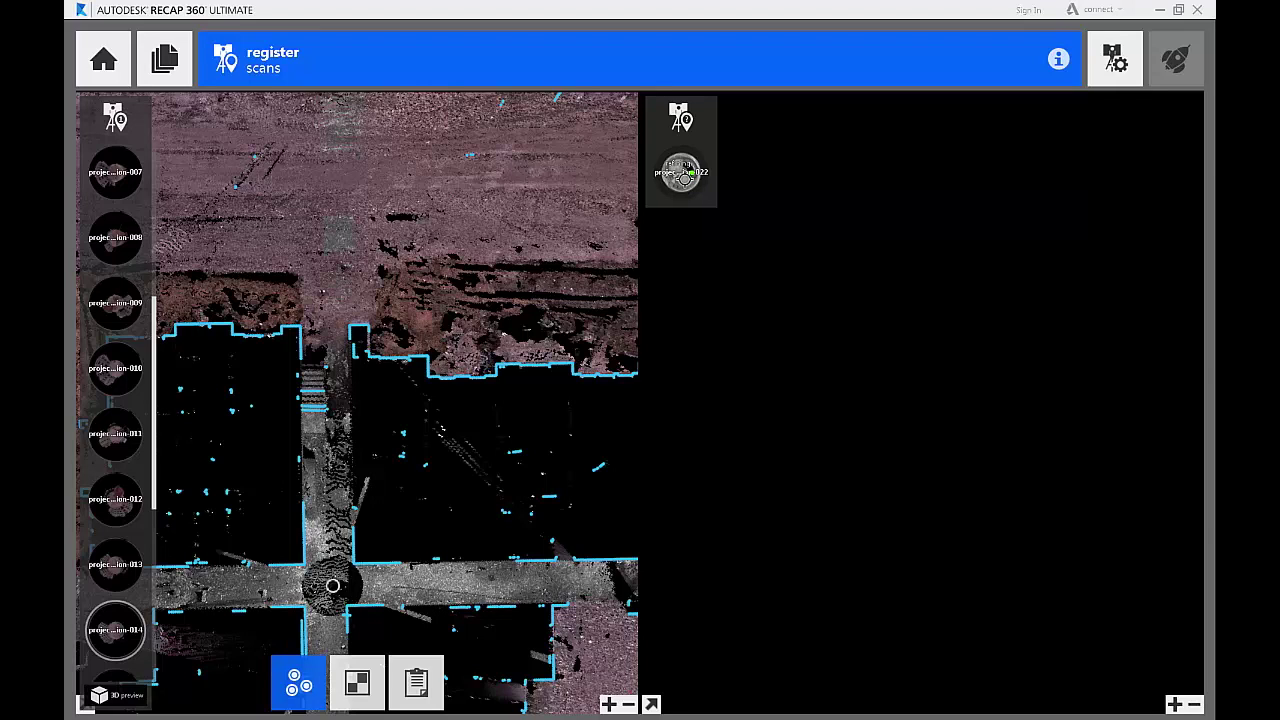
Step: Open the refinement results of scan 022, review its alignment around the stairwell passage, and approve the registration
click(684, 177)
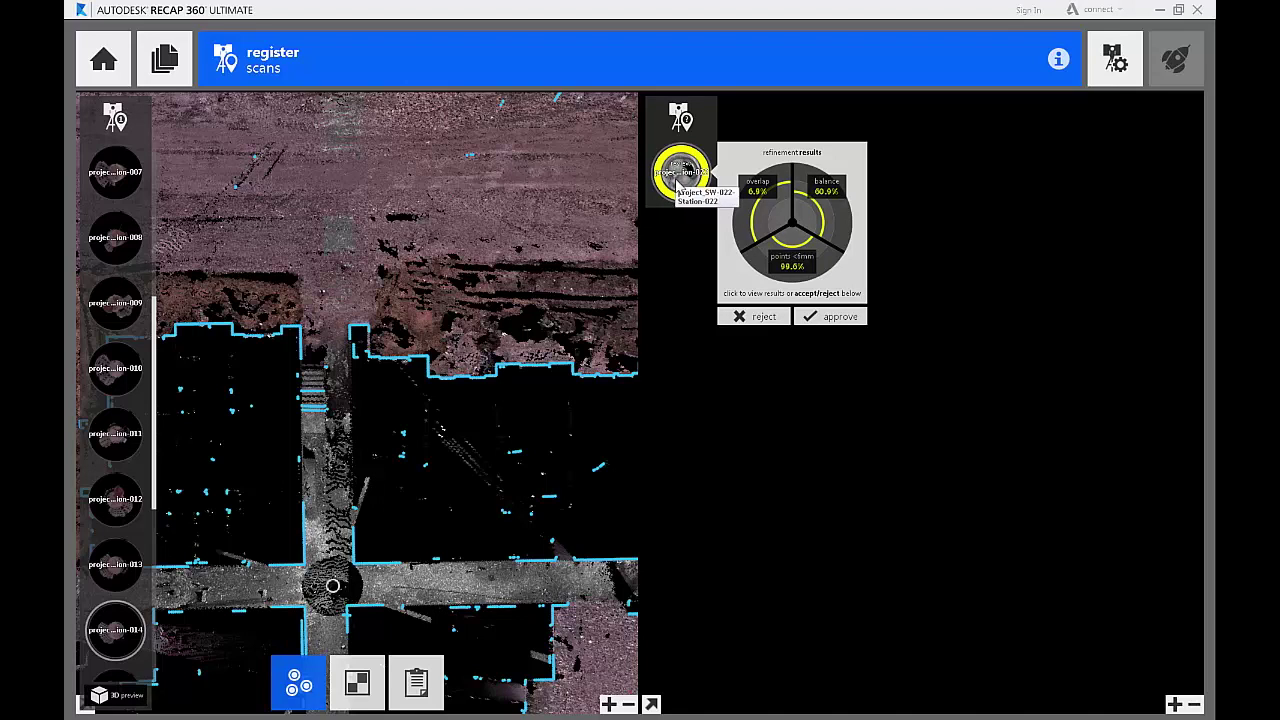
click(698, 188)
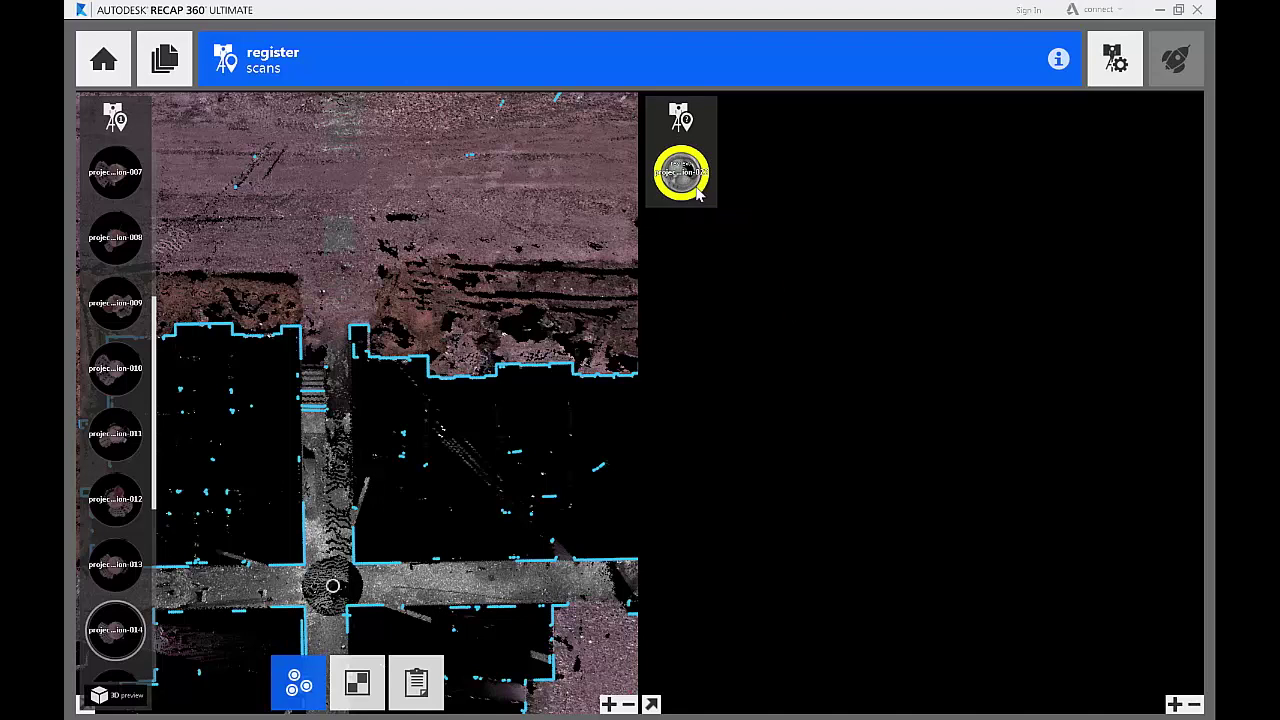
click(698, 190)
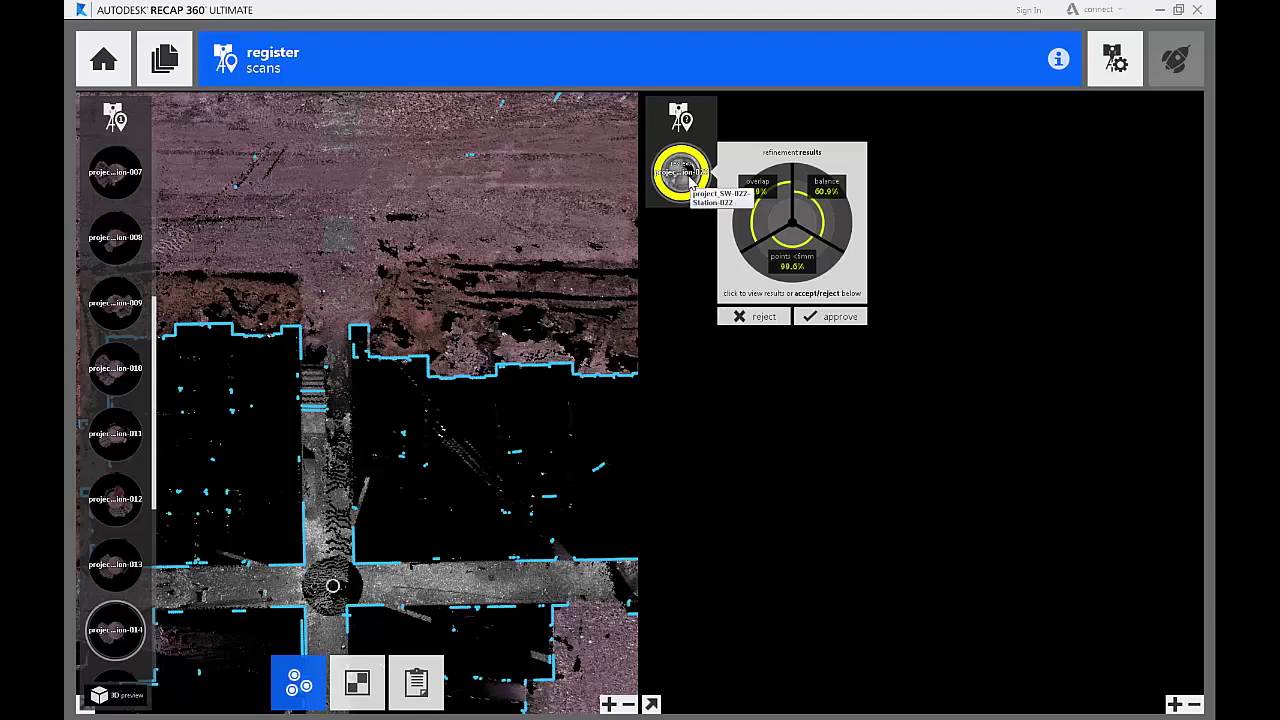
click(812, 212)
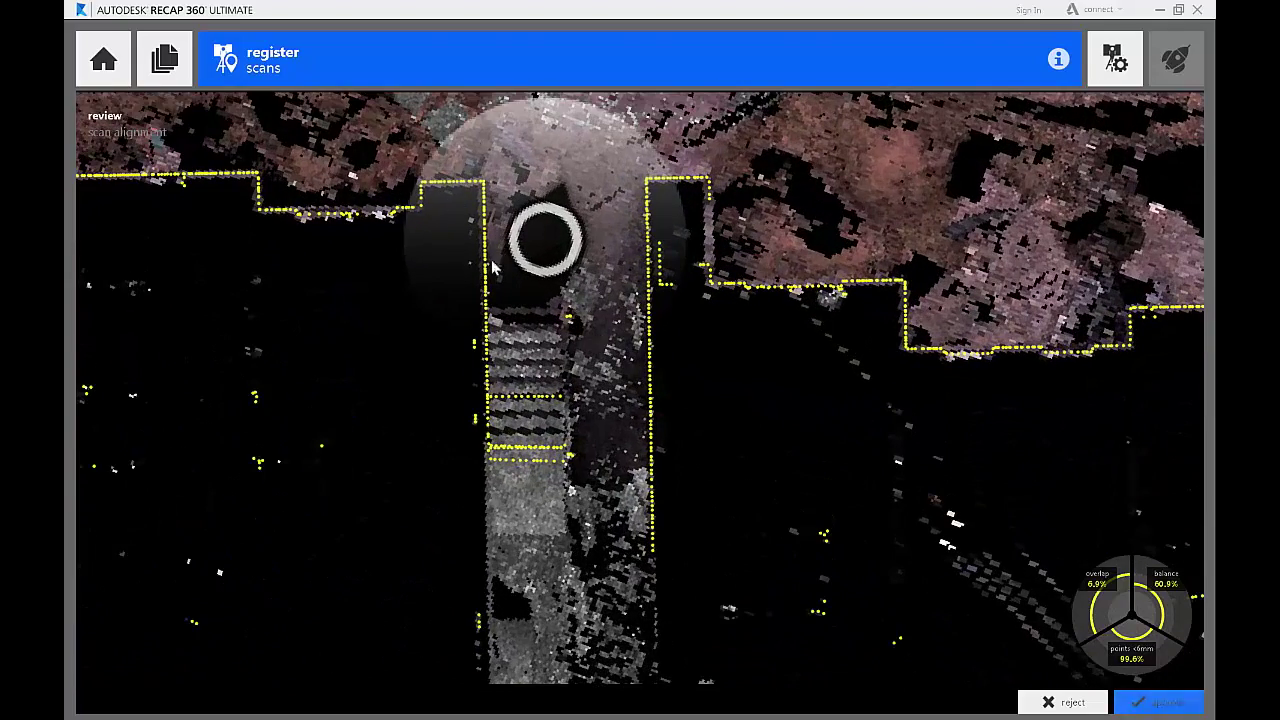
middle_drag(612, 196, 646, 342)
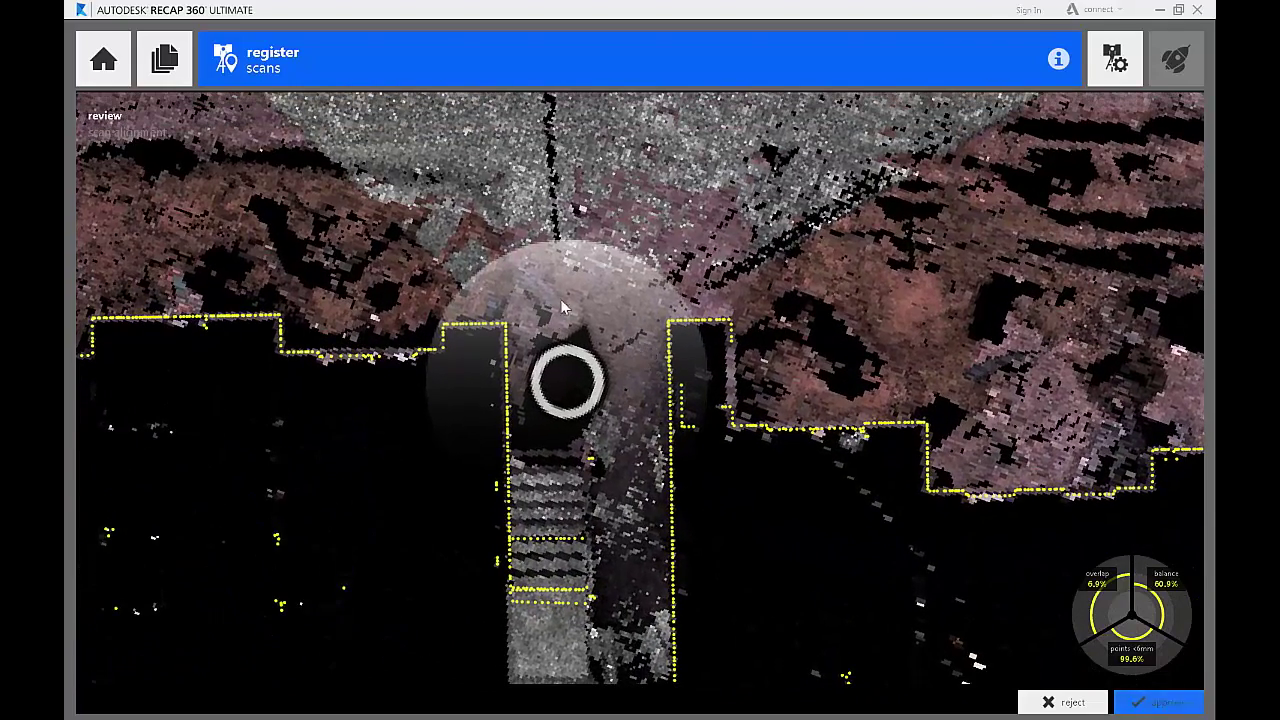
scroll(650, 474, up, 2)
scroll(638, 456, down, 6)
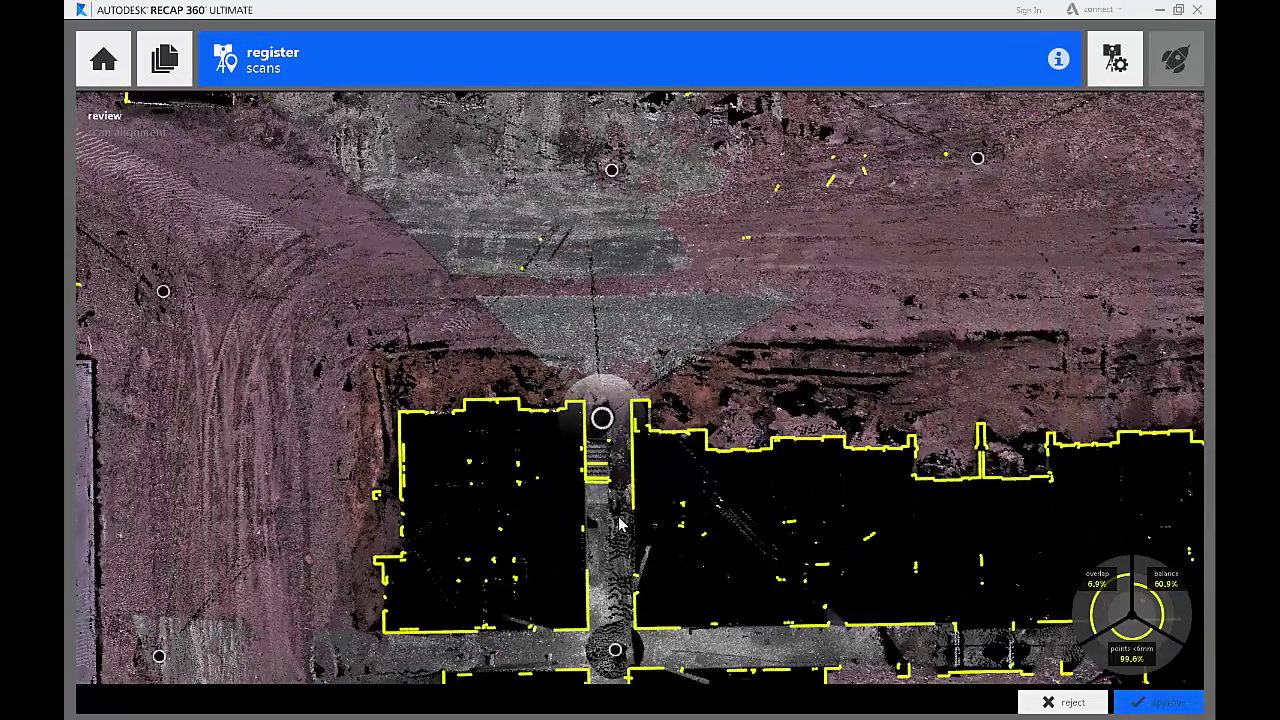
middle_drag(619, 524, 593, 538)
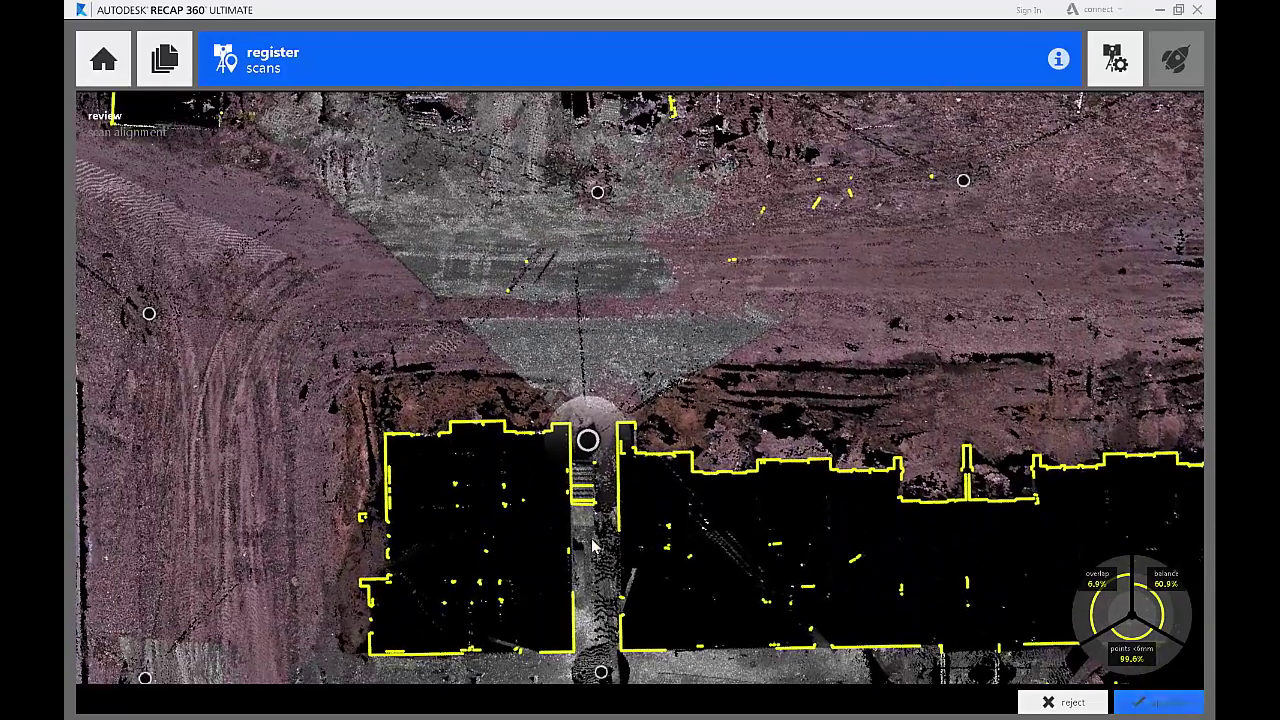
click(1183, 709)
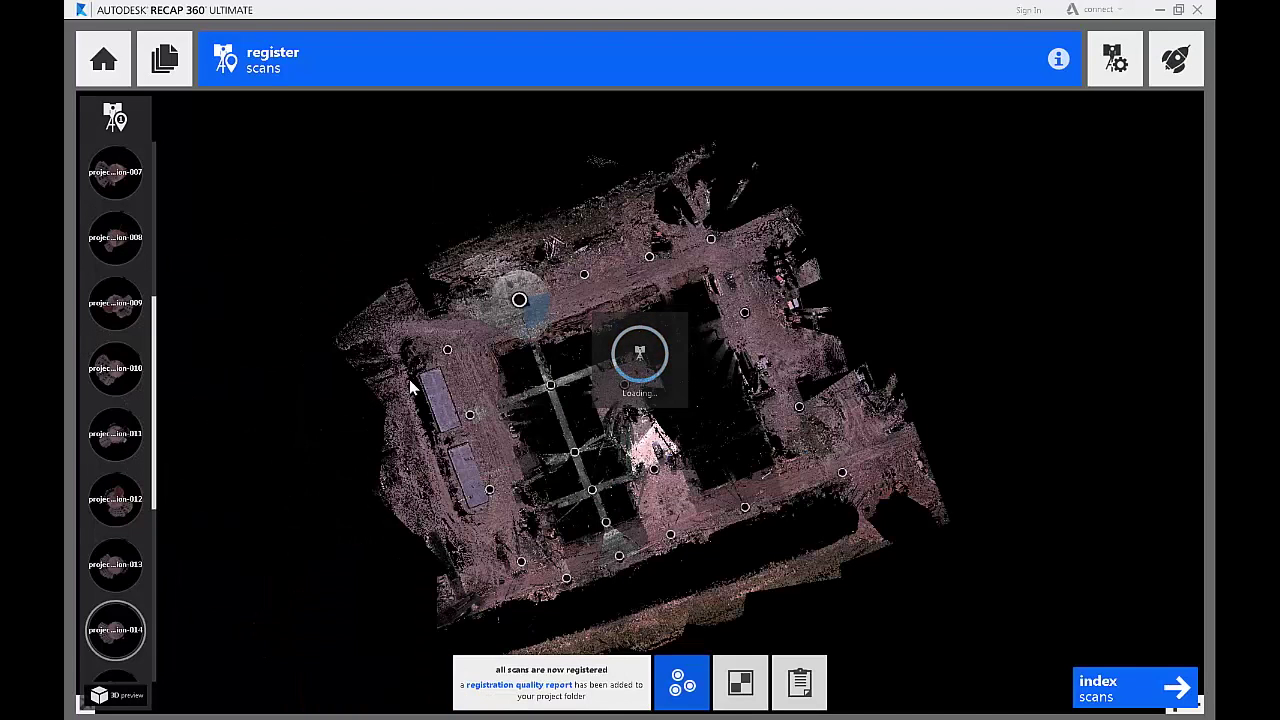
Step: Examine the newly registered scan 022 on the overhead map and in its panoramic view beside the stairs
scroll(400, 386, up, 5)
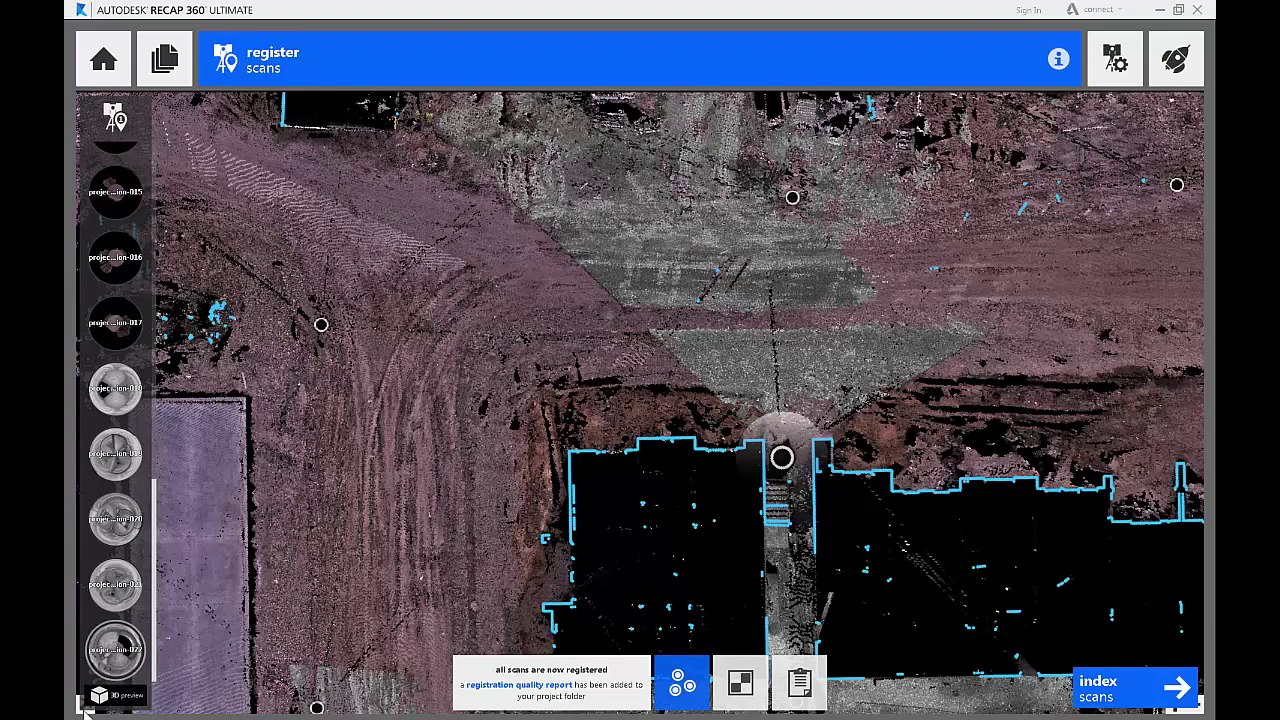
click(84, 706)
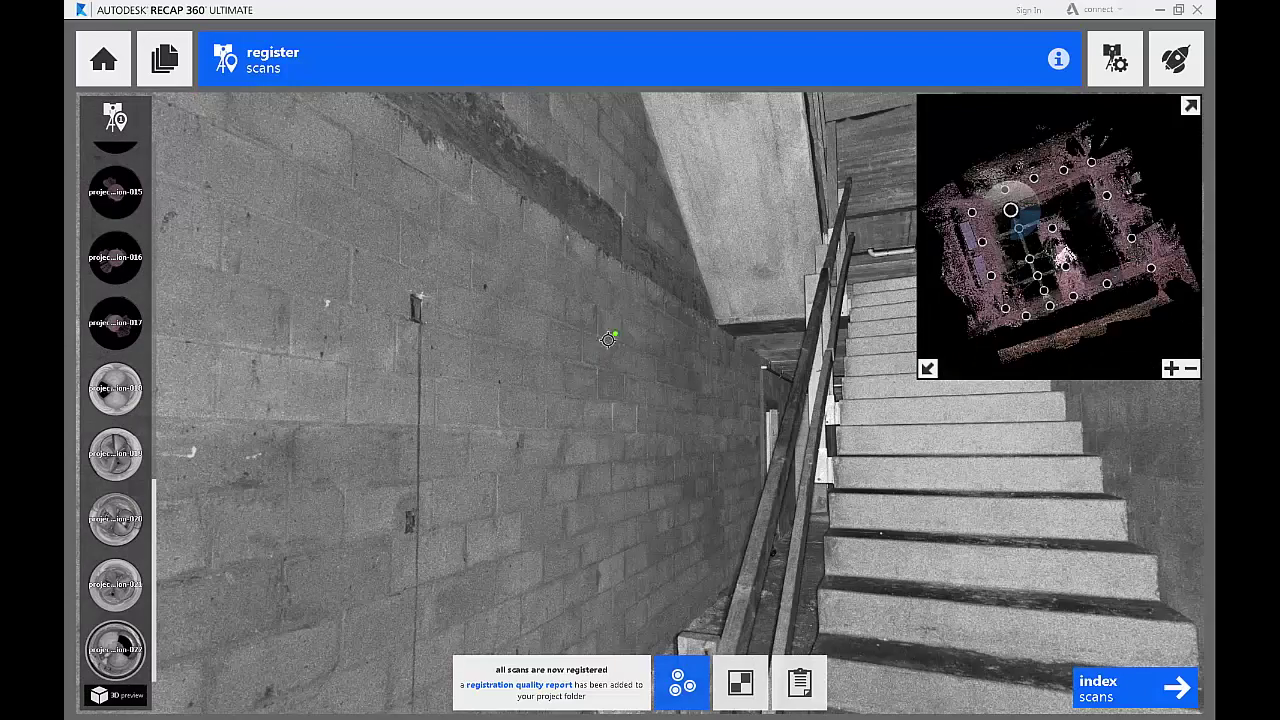
drag(690, 392, 898, 362)
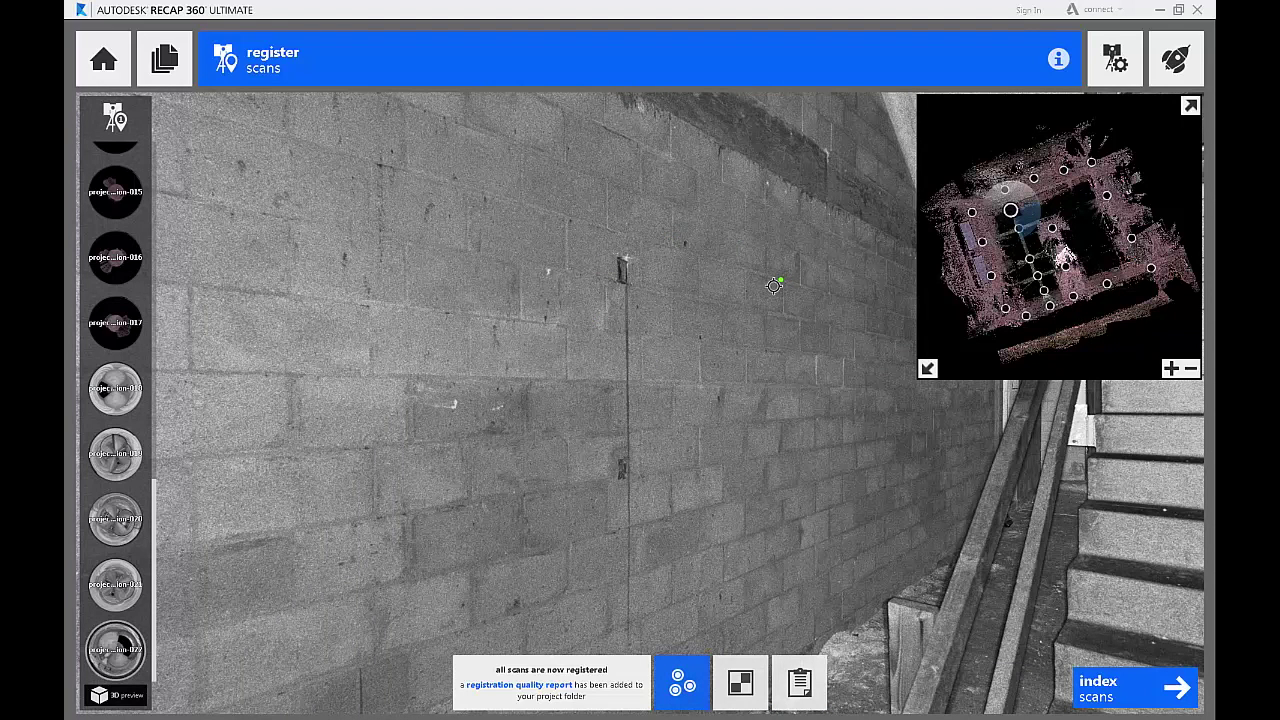
Step: Activate checkerboard target identification and try to mark a target on the block wall beside the stairs in scan 022
mouse_move(748, 684)
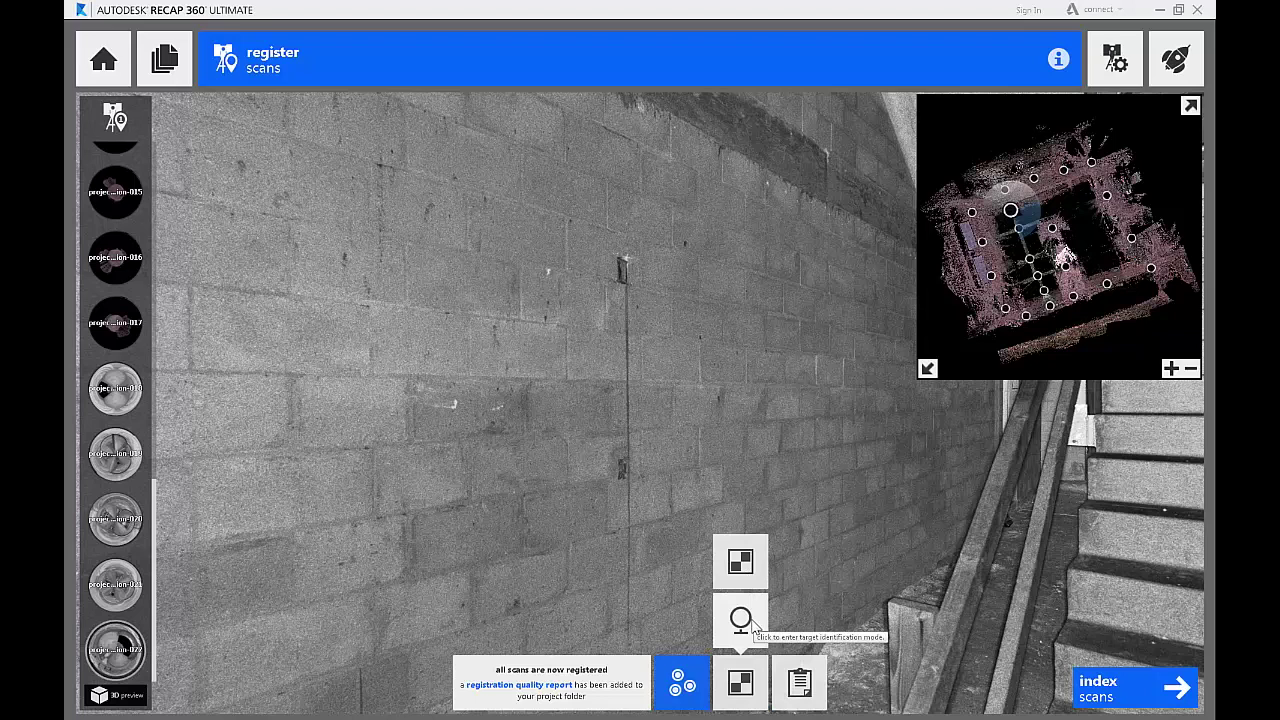
click(742, 563)
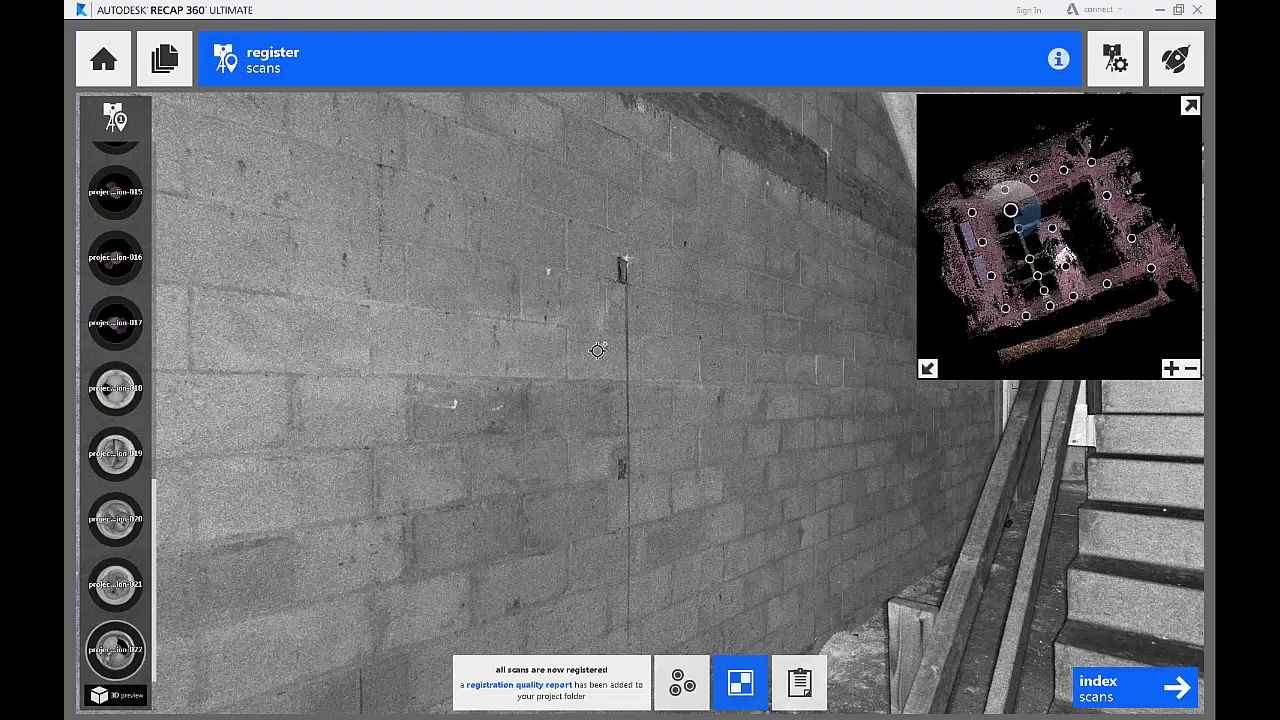
click(625, 307)
drag(736, 352, 357, 366)
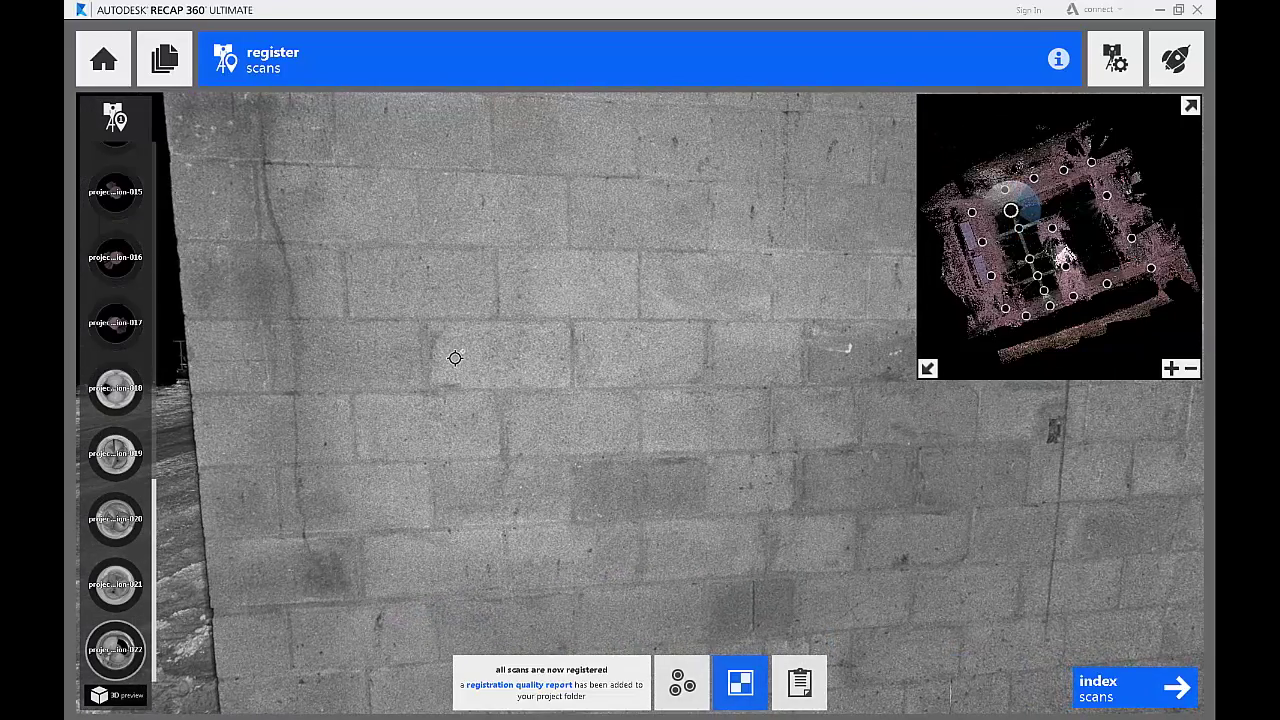
drag(714, 400, 475, 401)
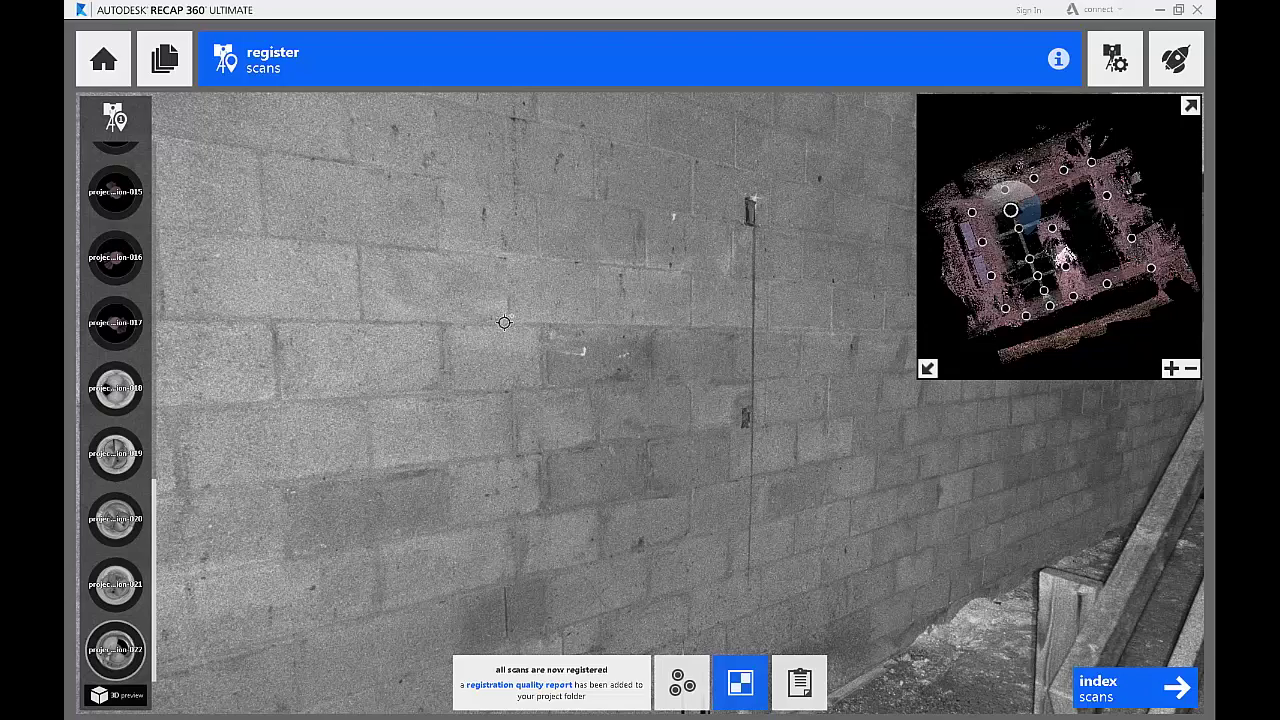
drag(743, 414, 614, 493)
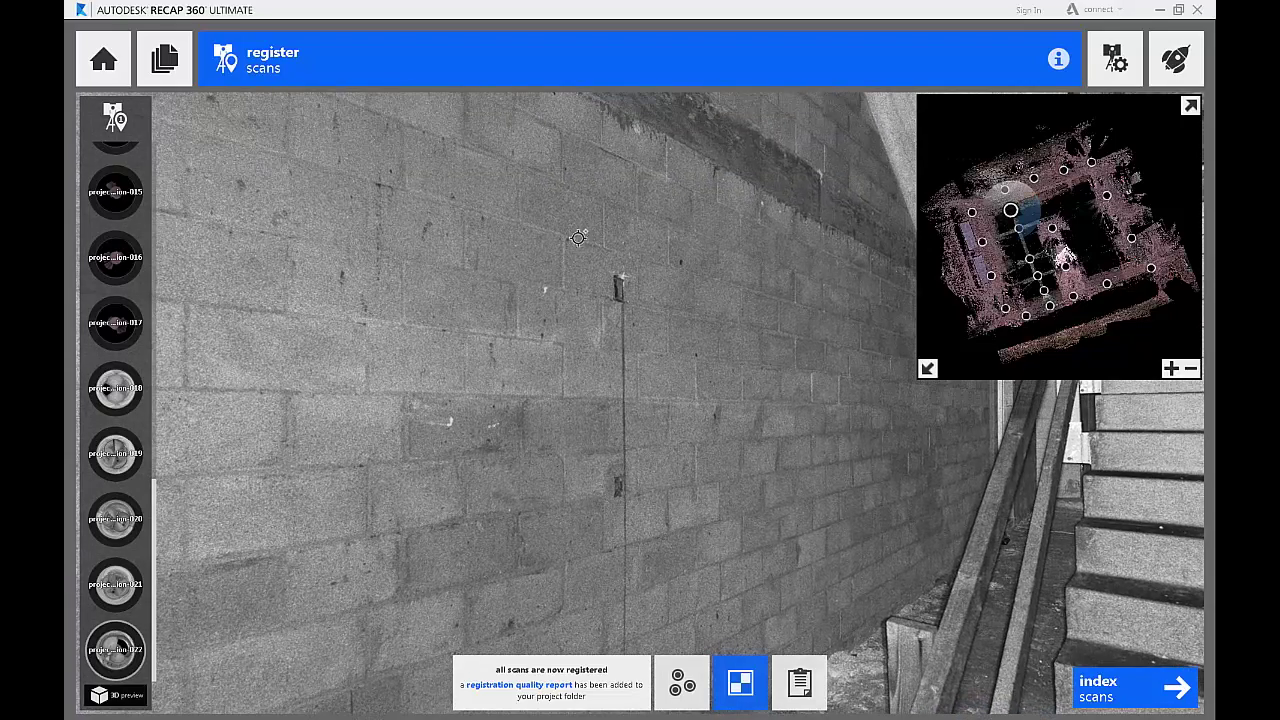